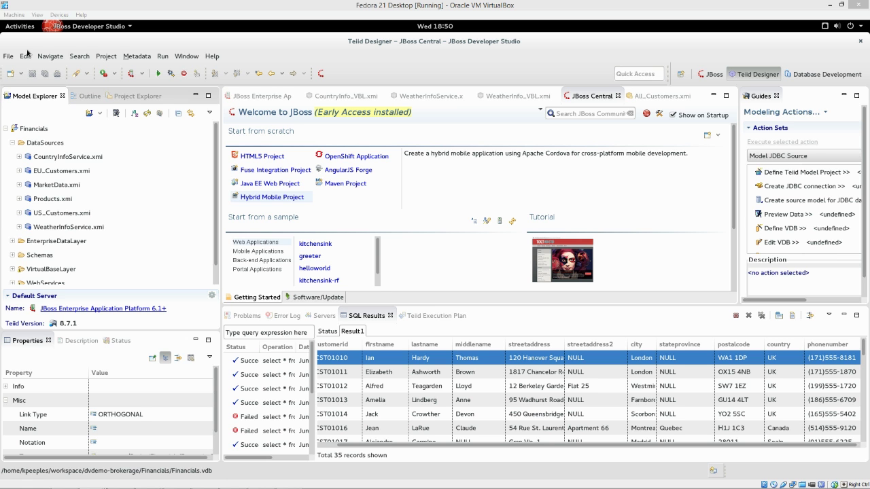
Review the available Teiid model import sources in the Import wizard and close it without importing anything.
click(9, 59)
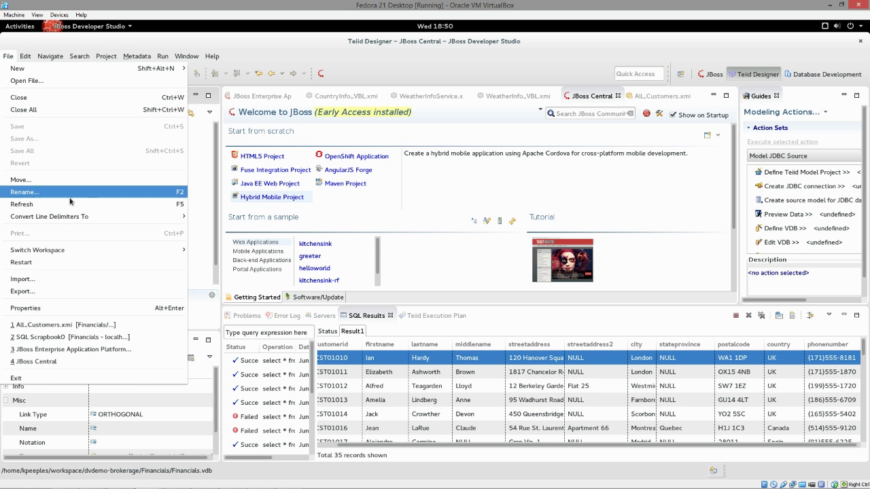
click(53, 280)
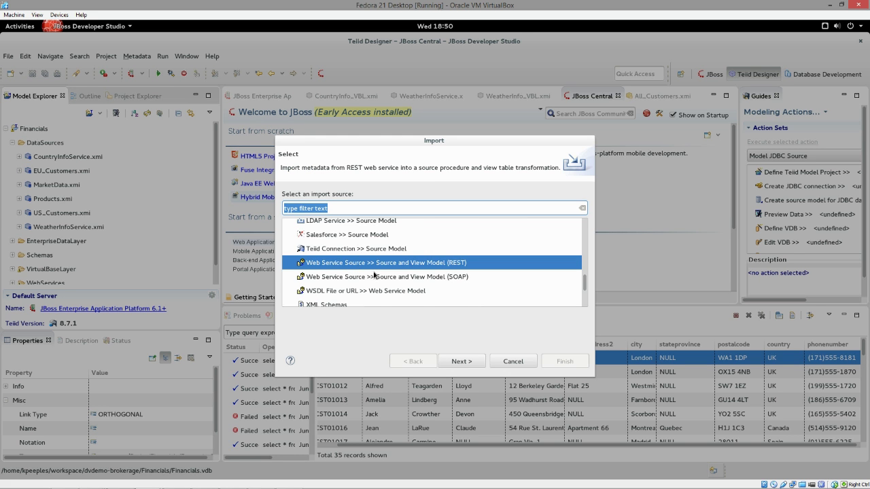
scroll(373, 273, up, 2)
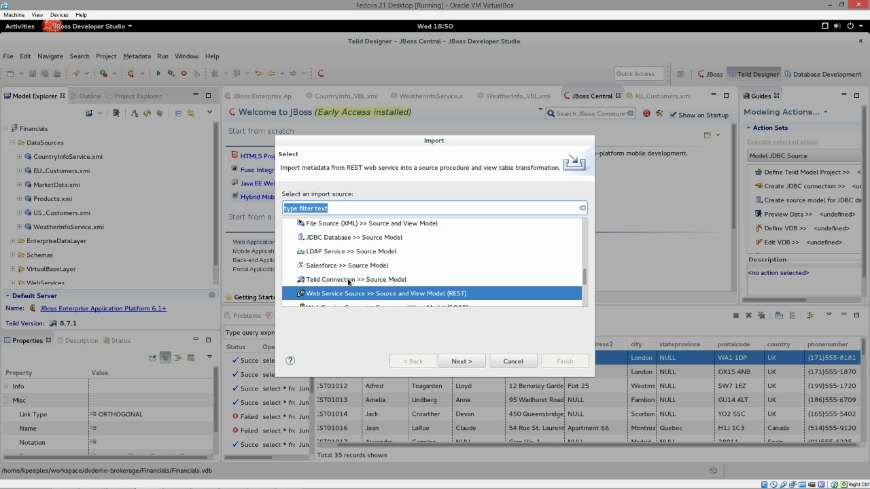
scroll(390, 275, up, 1)
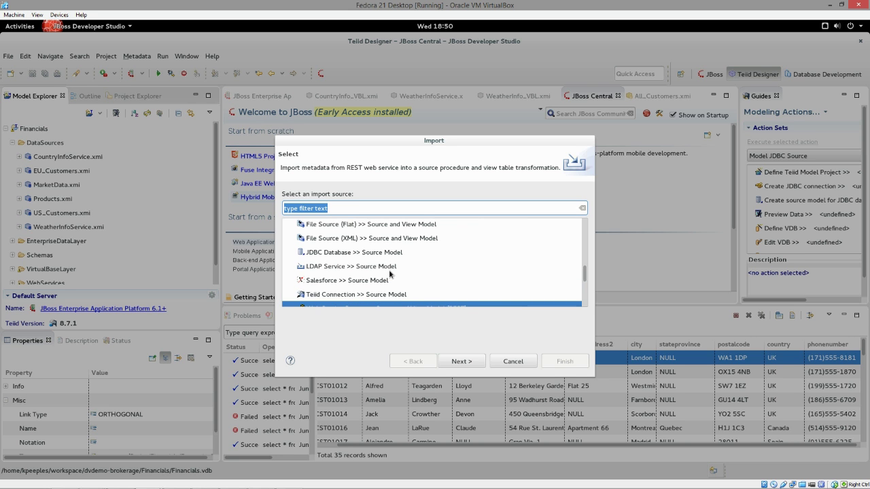
scroll(388, 271, down, 1)
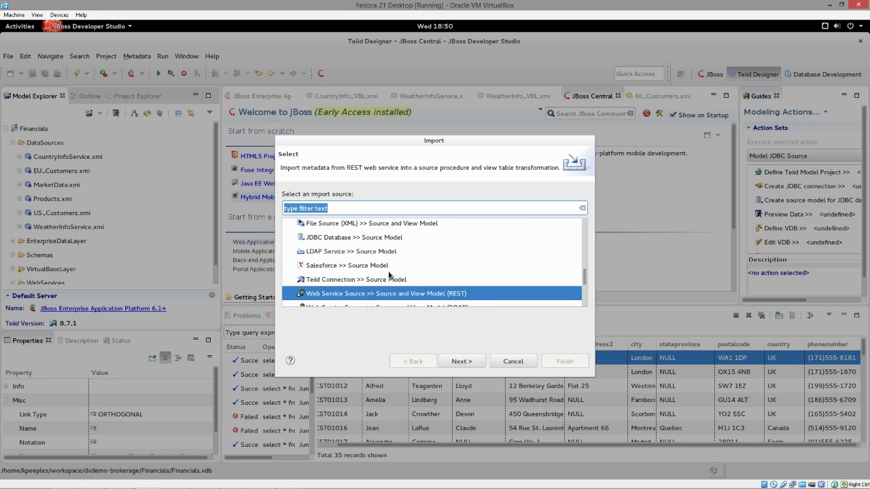
click(513, 360)
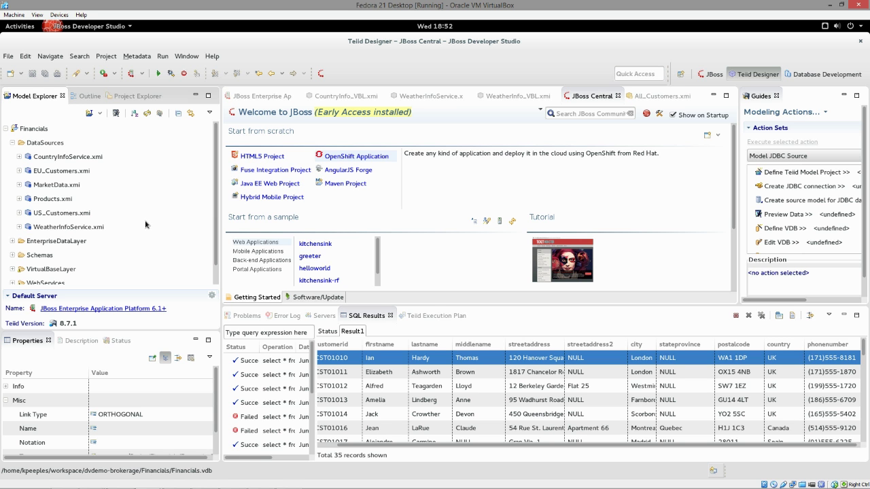
Preview the data of the customer table in US_Customers.xmi, and collapse the DataSources folder.
click(19, 213)
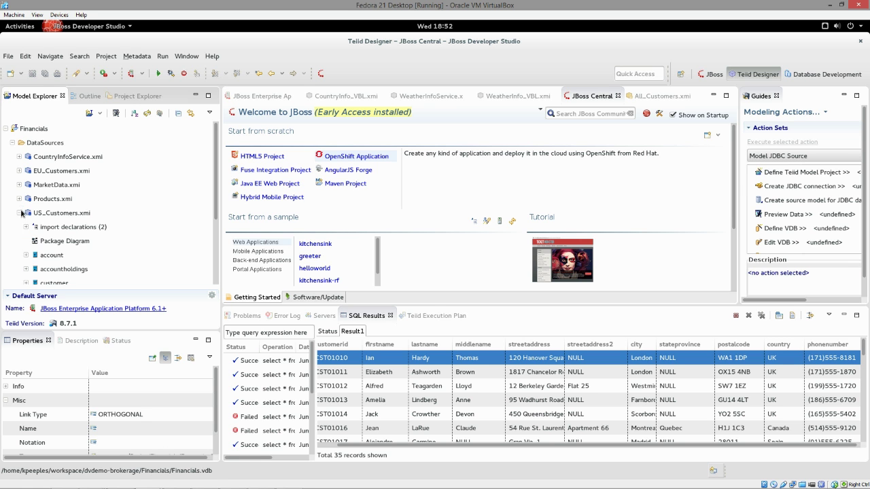
click(42, 281)
scroll(72, 260, down, 1)
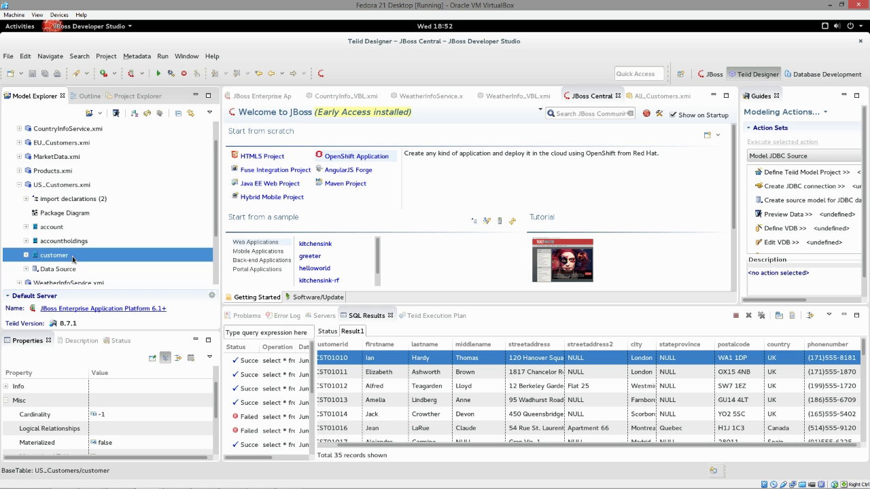
right_click(62, 258)
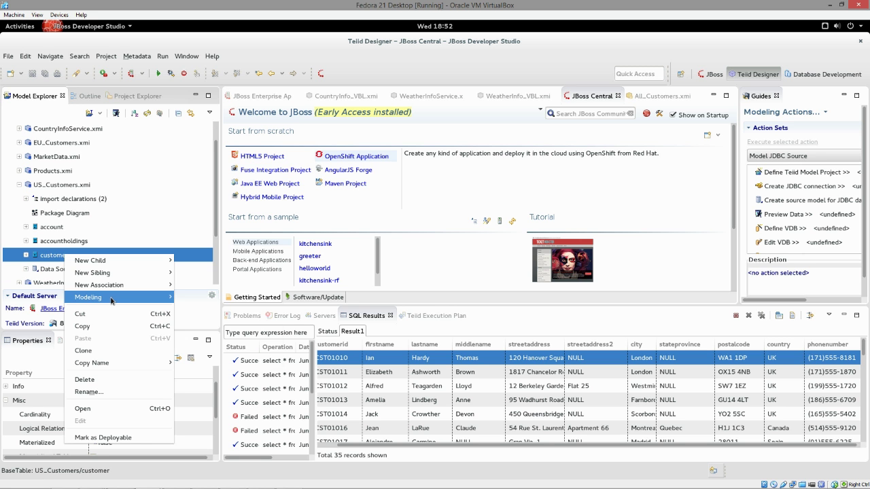
mouse_move(109, 297)
click(230, 321)
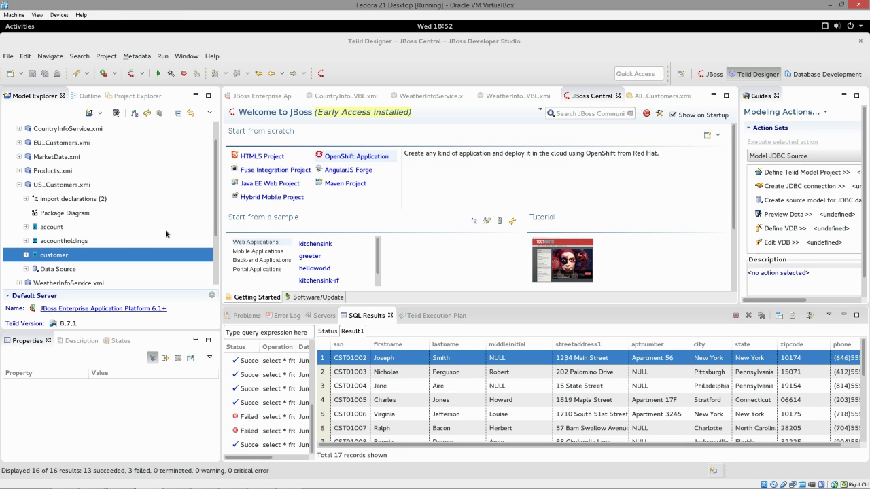
scroll(204, 119, up, 1)
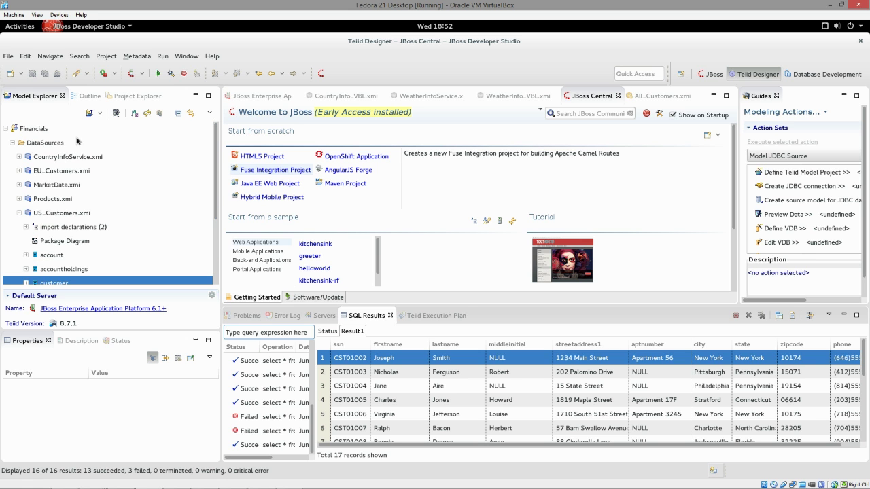
click(12, 142)
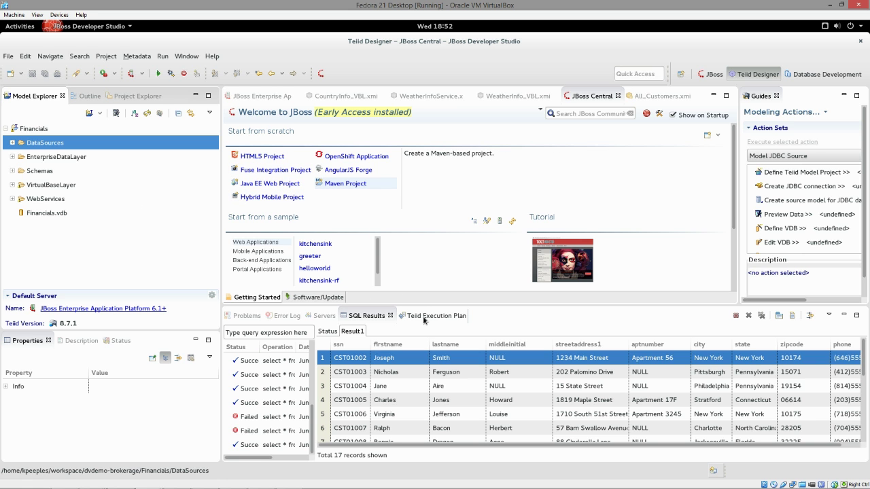
Examine the data sources and VDBs deployed on the JBoss Enterprise Application Platform 6.1+ server's Teiid instance.
click(324, 316)
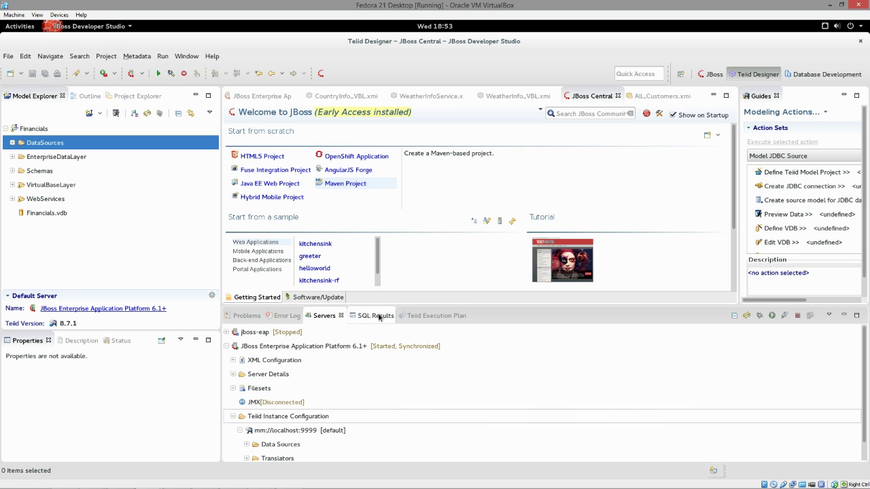
click(313, 350)
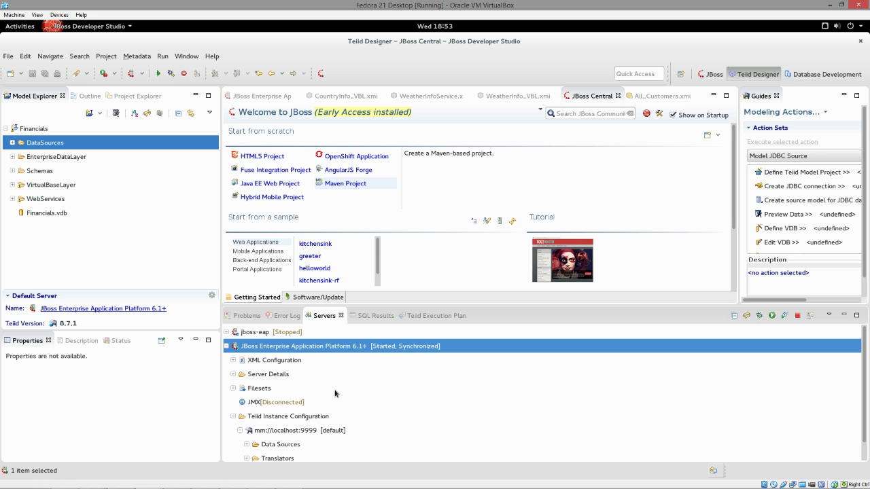
scroll(306, 422, down, 1)
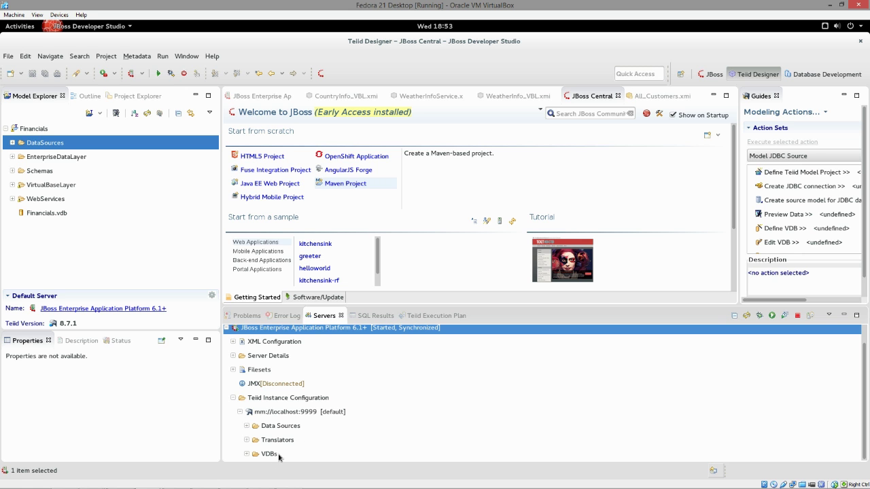
click(246, 426)
scroll(361, 419, down, 2)
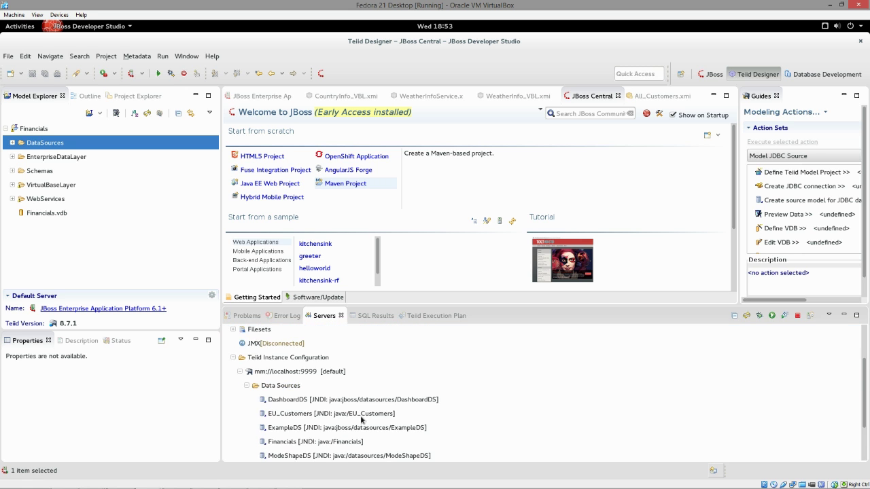
scroll(361, 421, down, 3)
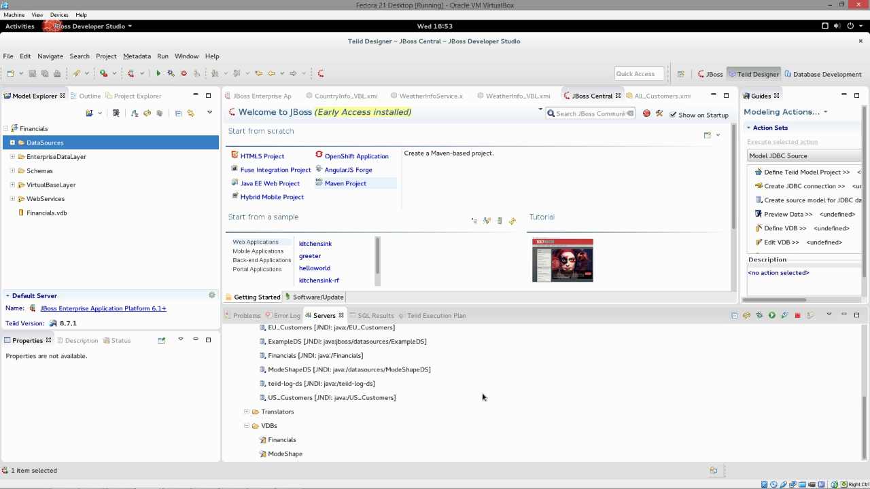
scroll(469, 397, up, 5)
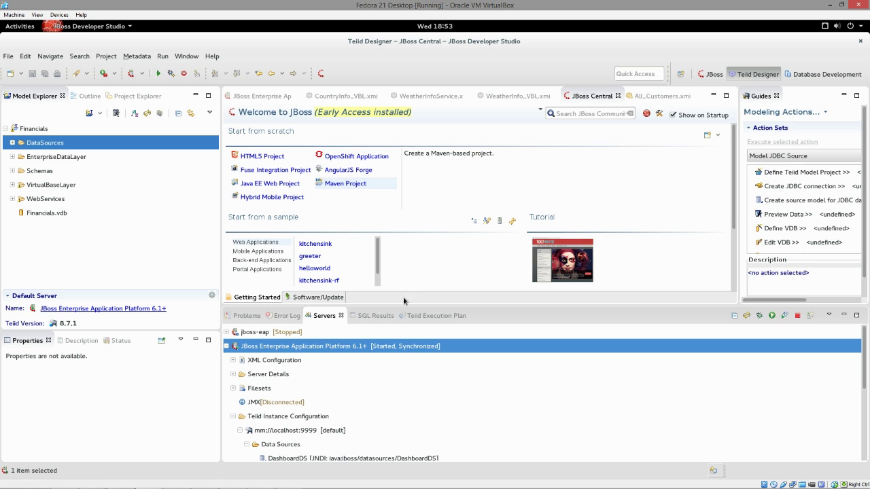
Open the JBoss Enterprise Application Platform 6.1+ server's Teiid instance settings and test its administration and JDBC connections.
double_click(290, 346)
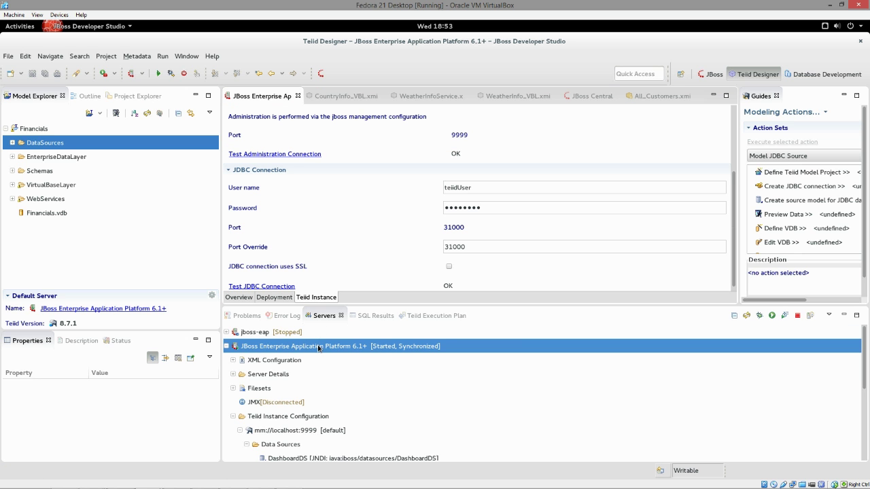
click(327, 296)
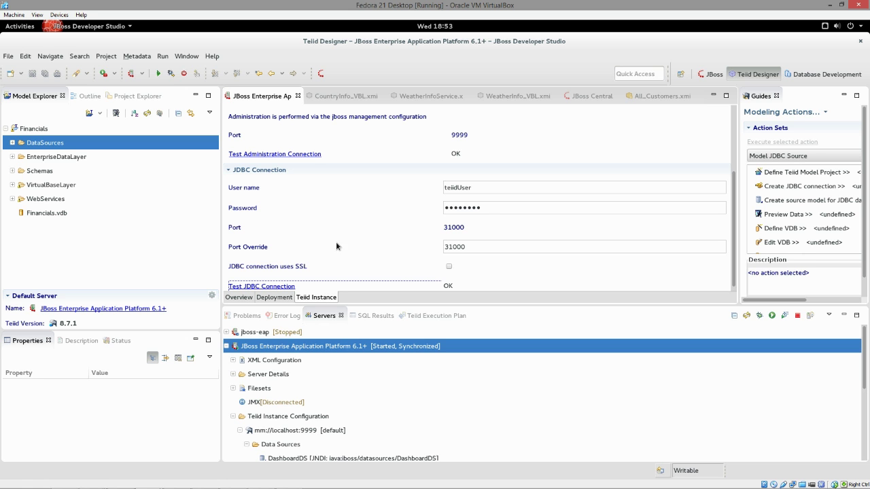
click(311, 156)
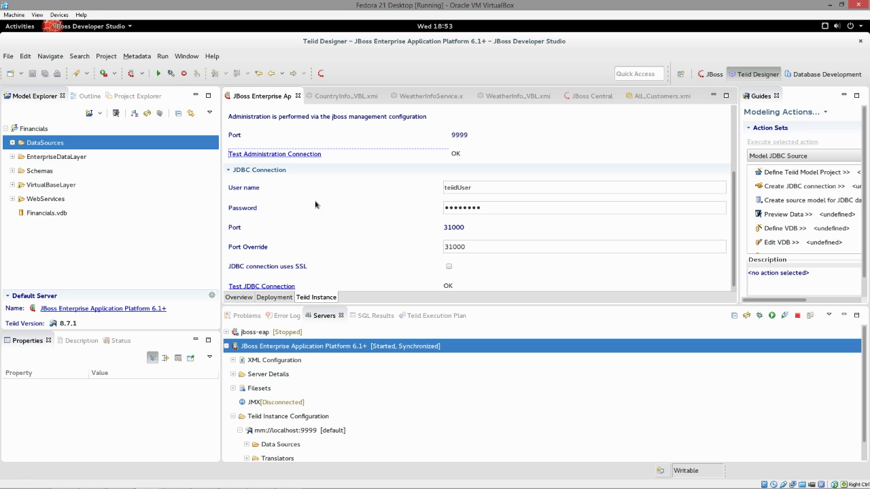
click(291, 288)
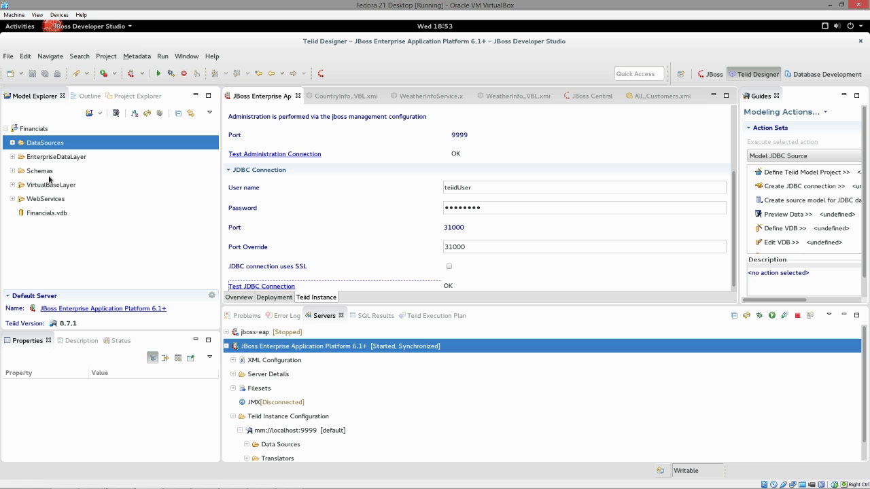
Preview the data of the customer table in the VirtualBaseLayer model EU_Customers_VBL.xmi and show the returned rows.
click(13, 186)
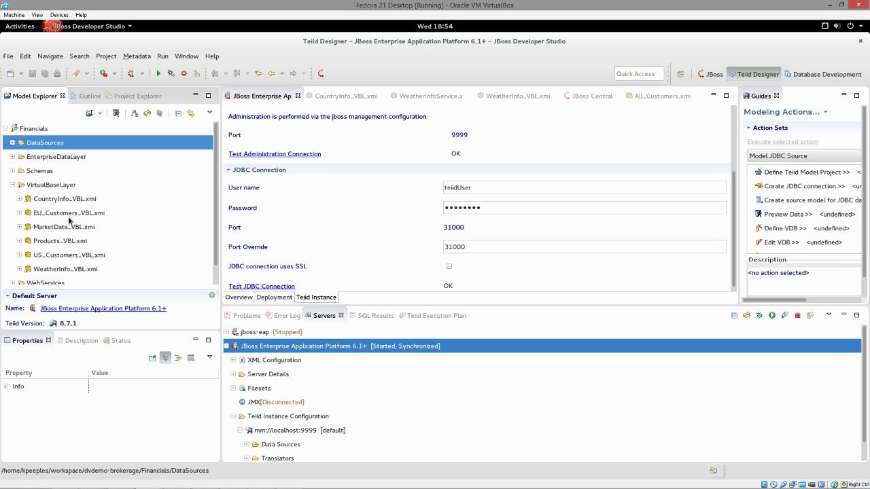
click(20, 213)
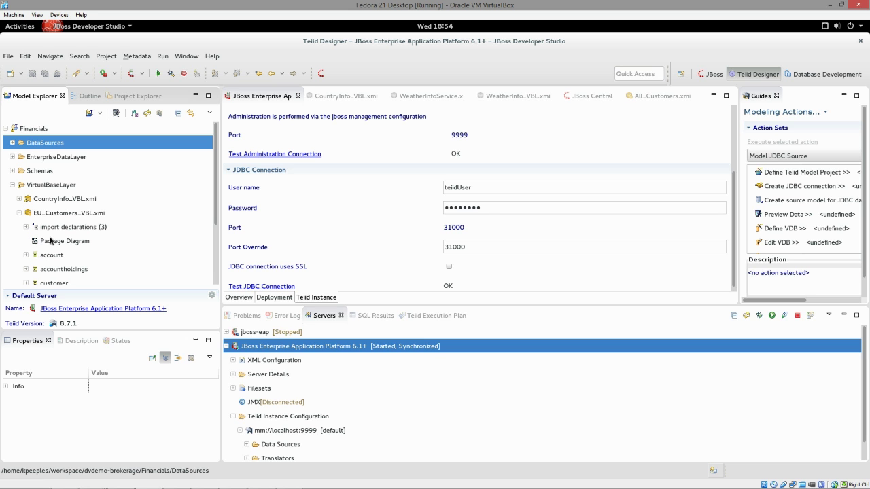
click(49, 283)
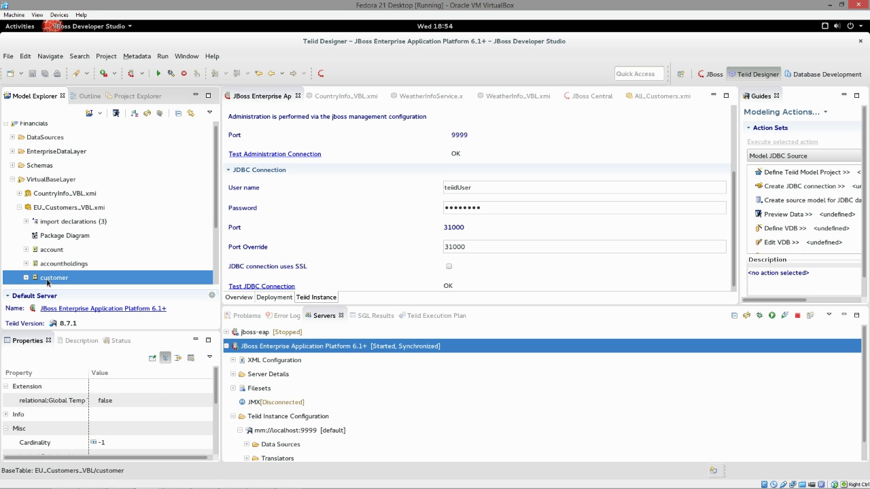
right_click(48, 279)
mouse_move(81, 323)
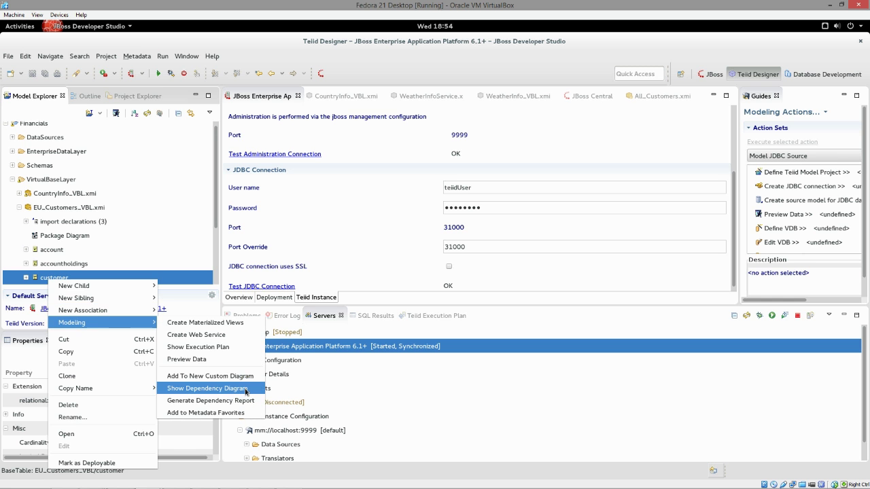
click(187, 360)
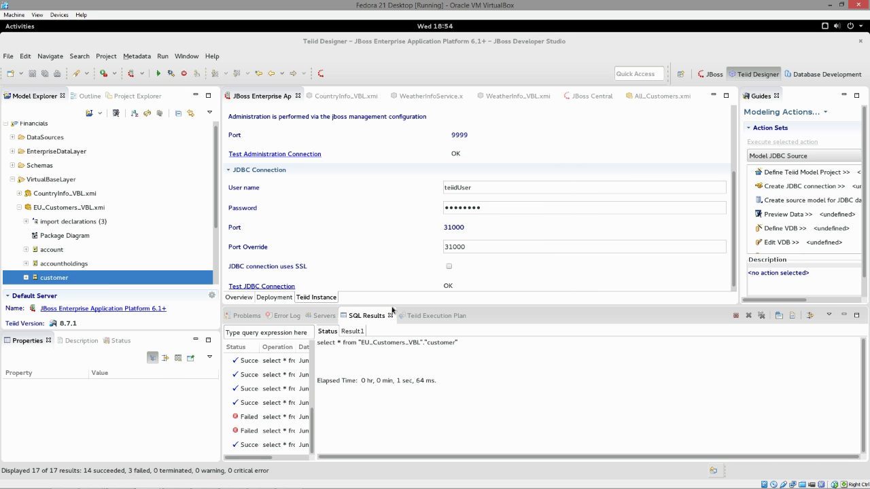
click(353, 332)
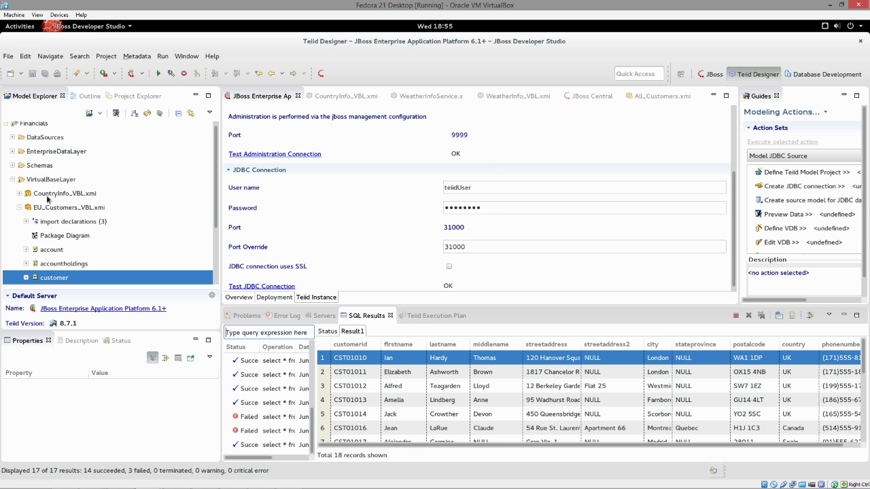
Expand Schemas and EnterpriseDataLayer, preview the customer table's rows in EU_Customers_EDL.xmi, and collapse that model.
click(12, 165)
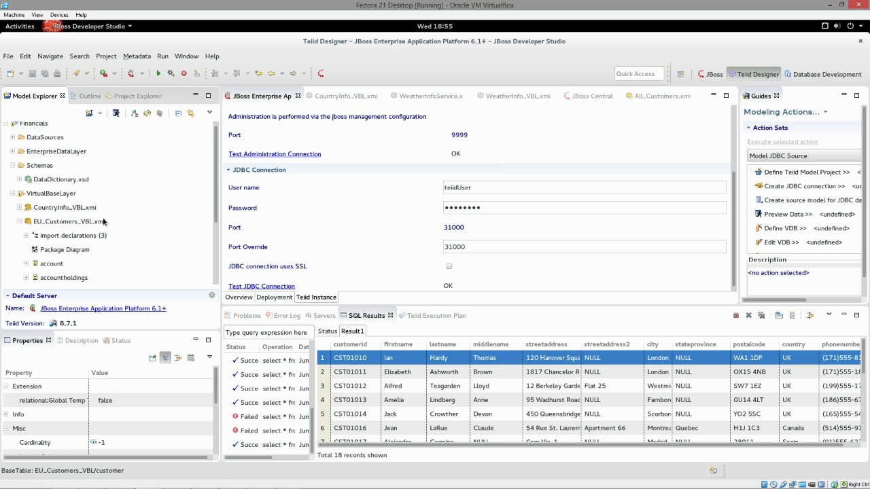
click(12, 150)
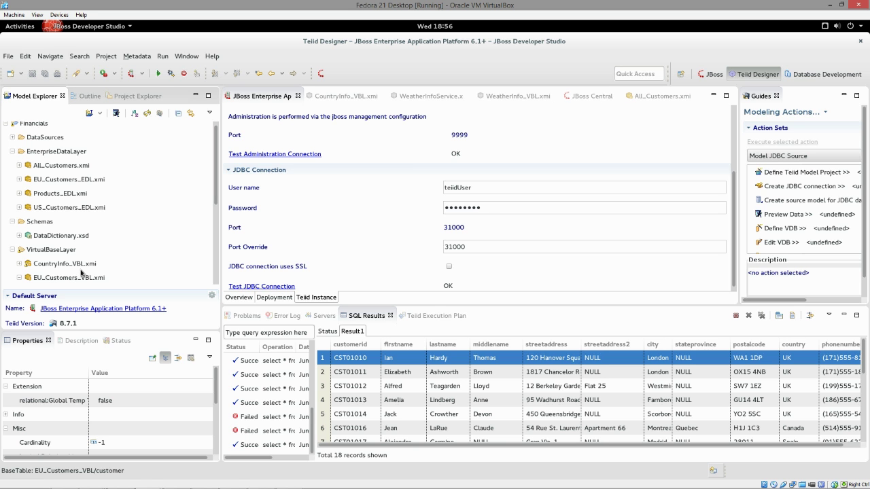
click(20, 180)
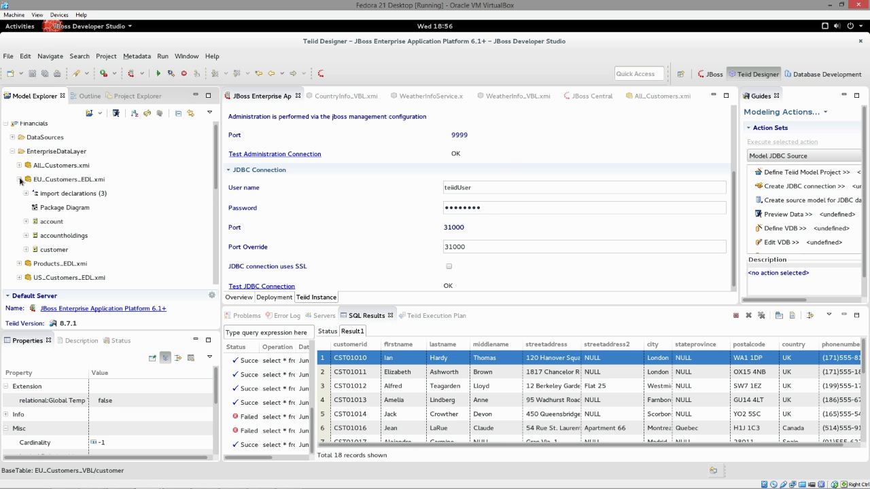
right_click(60, 252)
mouse_move(128, 297)
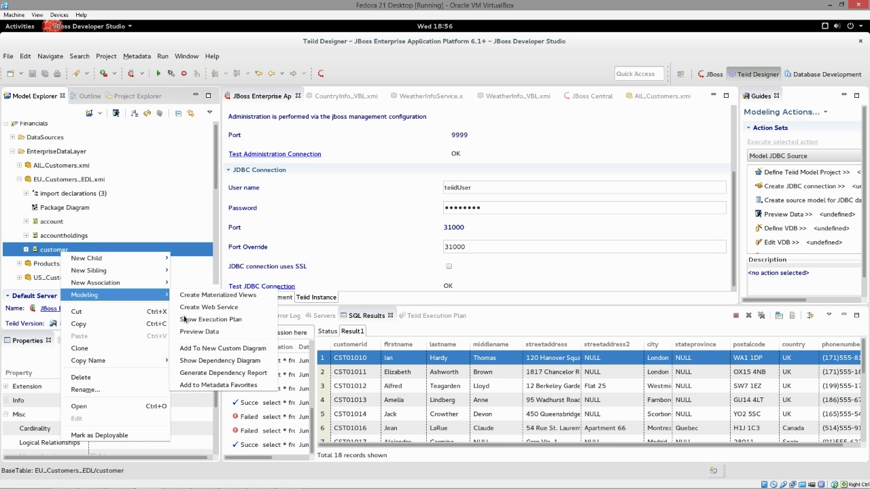
click(220, 335)
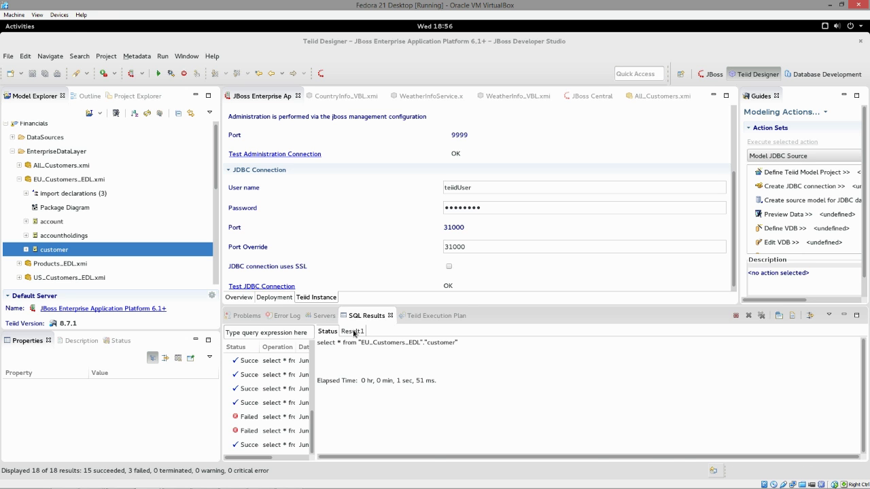
click(360, 333)
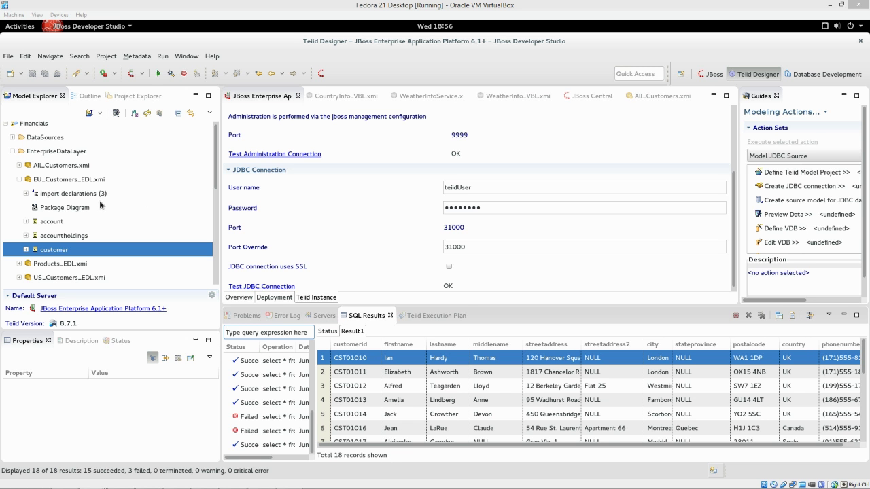
click(19, 180)
click(19, 180)
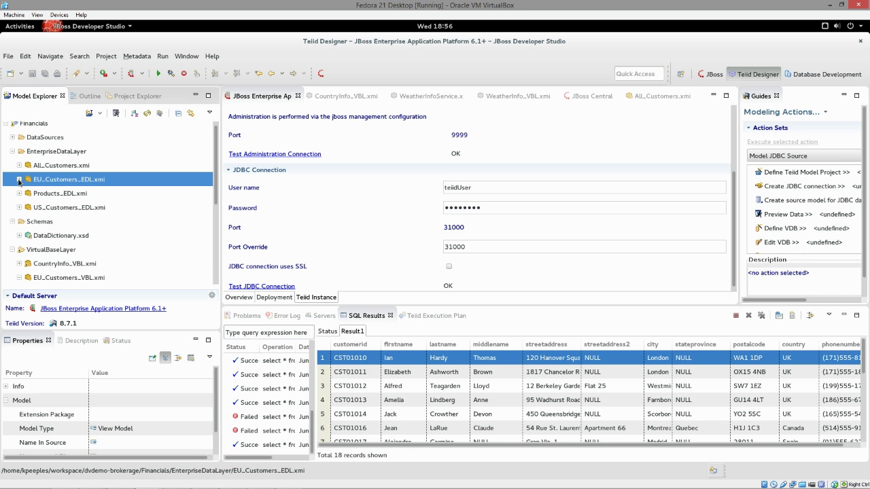
Preview the data of the customer table in the EnterpriseDataLayer model All_Customers.xmi and look through the returned rows.
click(19, 165)
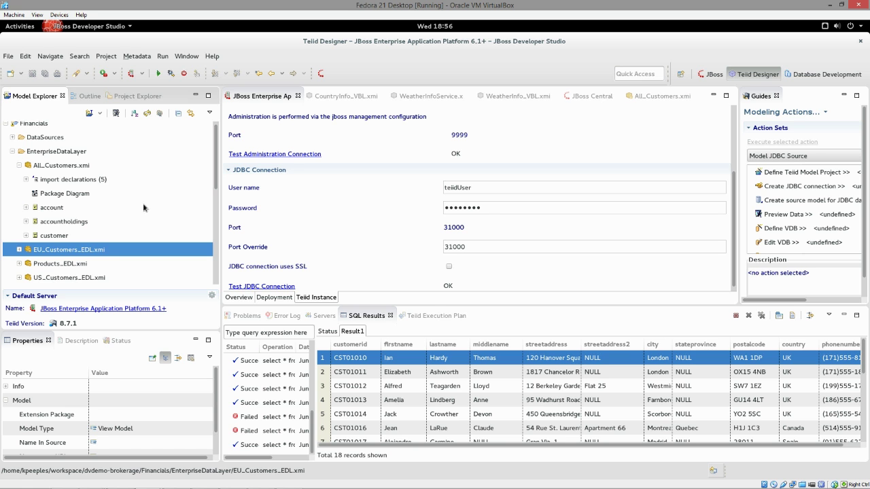
click(55, 237)
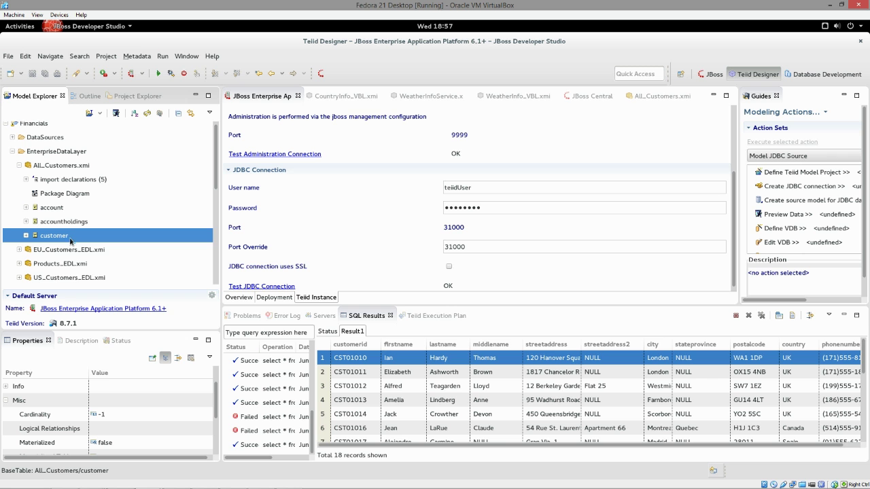
right_click(71, 239)
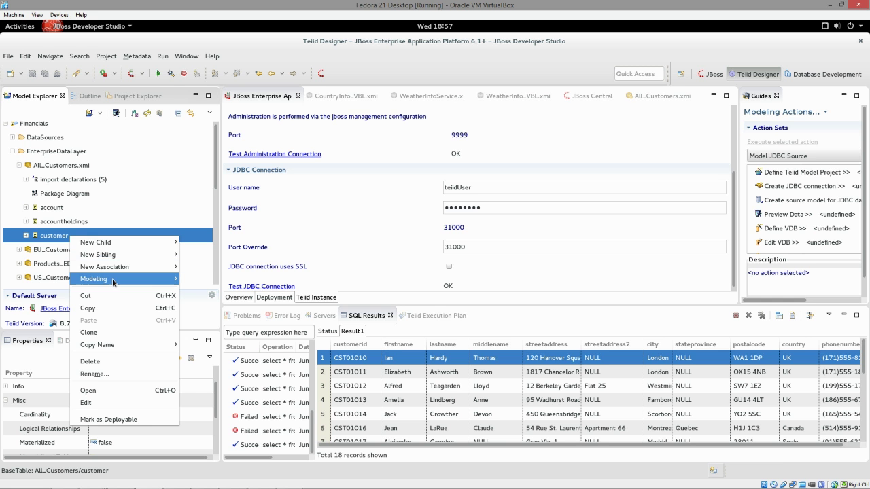
mouse_move(122, 279)
click(204, 316)
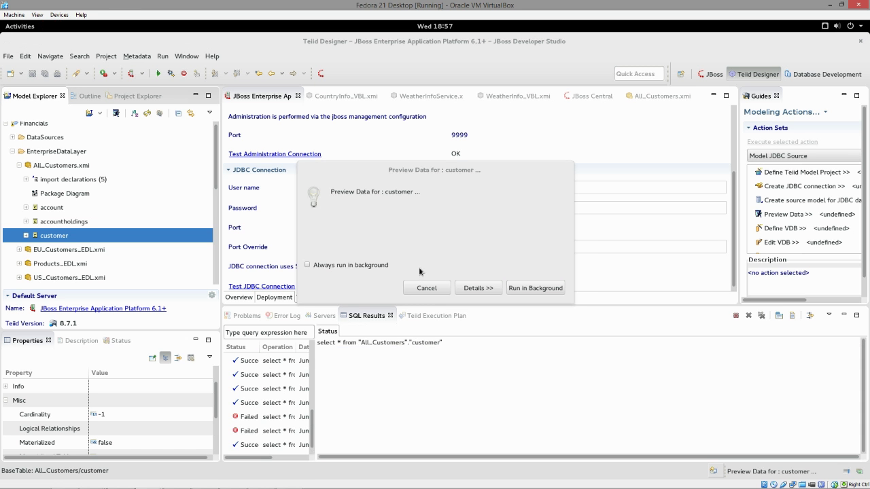
scroll(629, 366, down, 3)
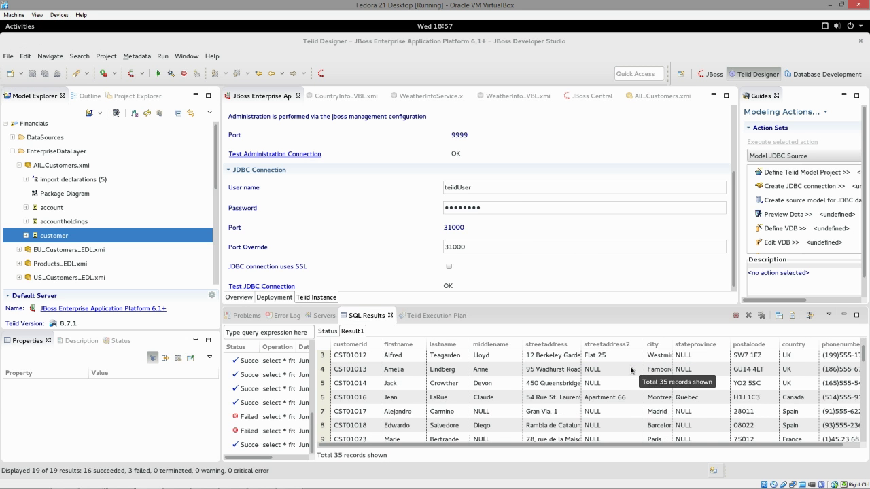
scroll(625, 369, down, 3)
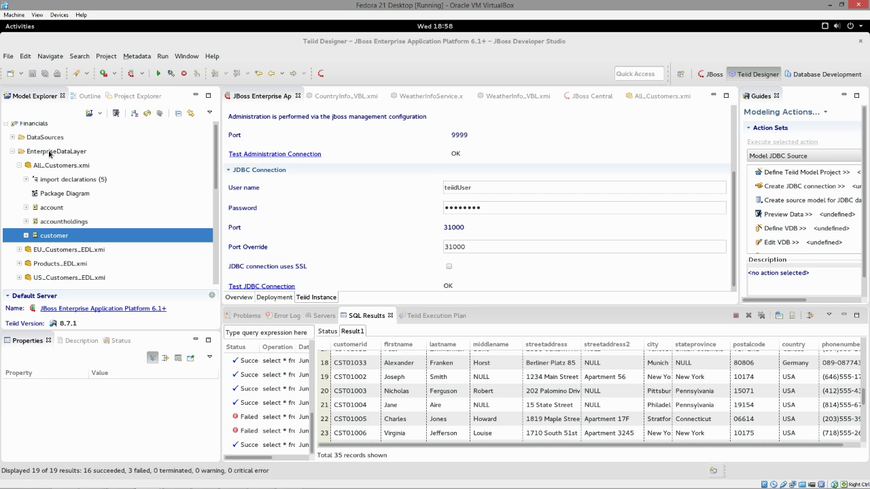
Collapse EnterpriseDataLayer and VirtualBaseLayer, and expand WebServices down to the getcustomer operation under All_Customers_customer in All_Customers_WS.xmi.
click(11, 152)
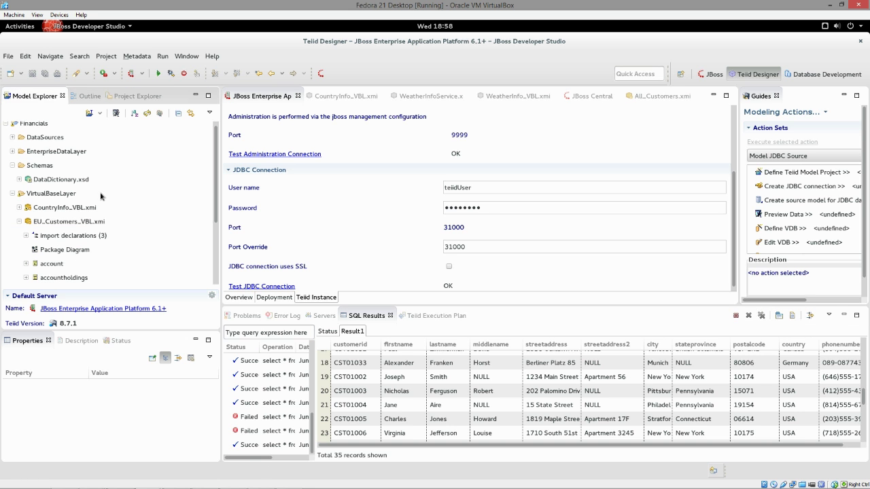
click(12, 193)
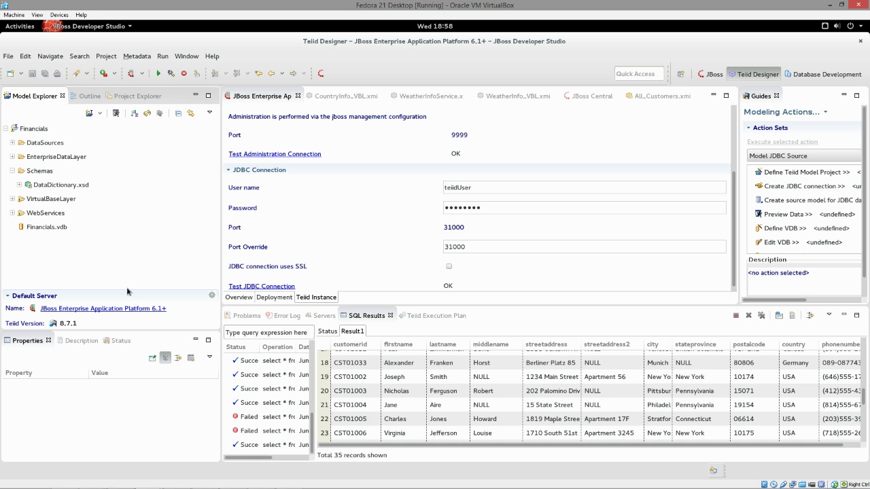
click(12, 213)
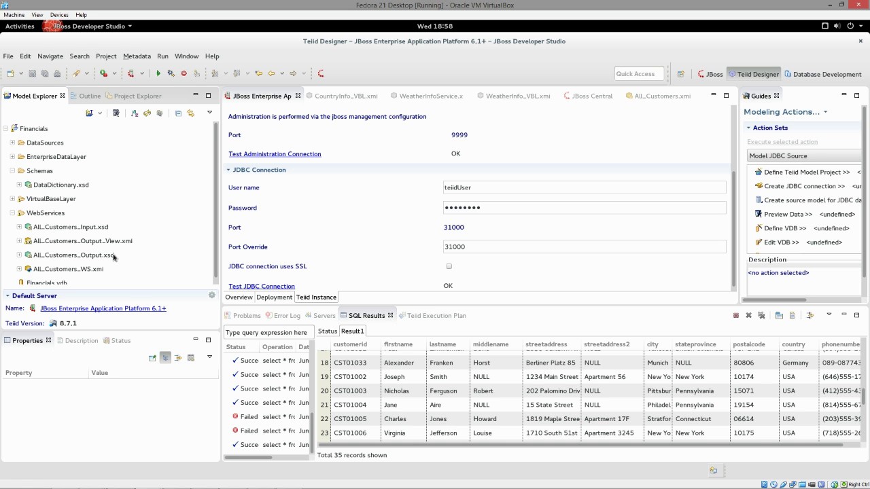
scroll(104, 257, down, 1)
click(19, 264)
scroll(85, 266, down, 3)
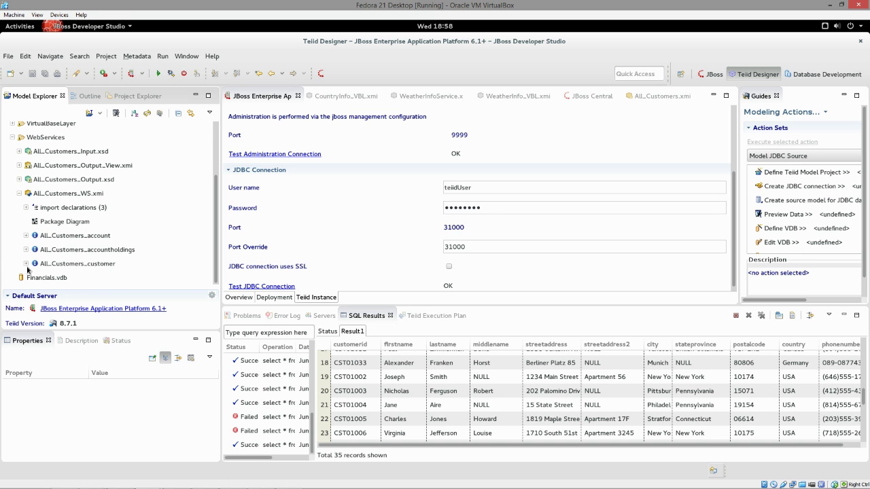
click(26, 265)
scroll(91, 271, down, 1)
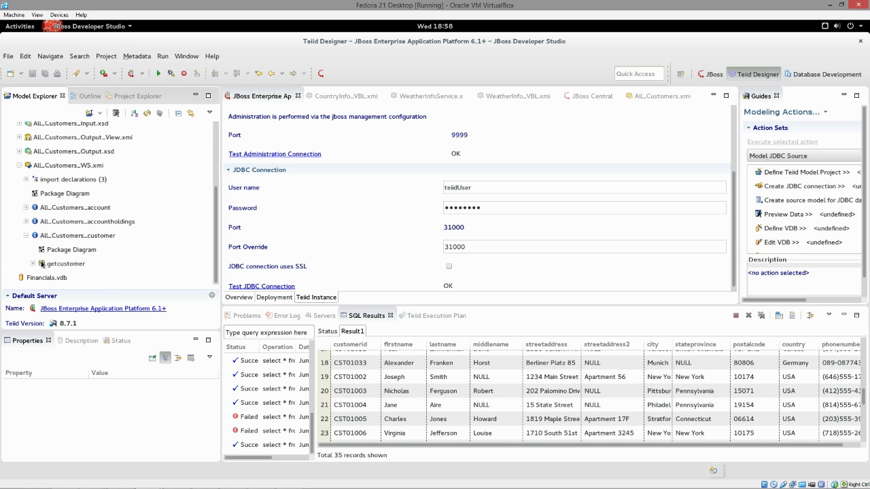
Preview the getcustomer operation's data, entering a customer ID as its customerid parameter, and look through the returned XML.
right_click(67, 264)
mouse_move(117, 306)
click(204, 318)
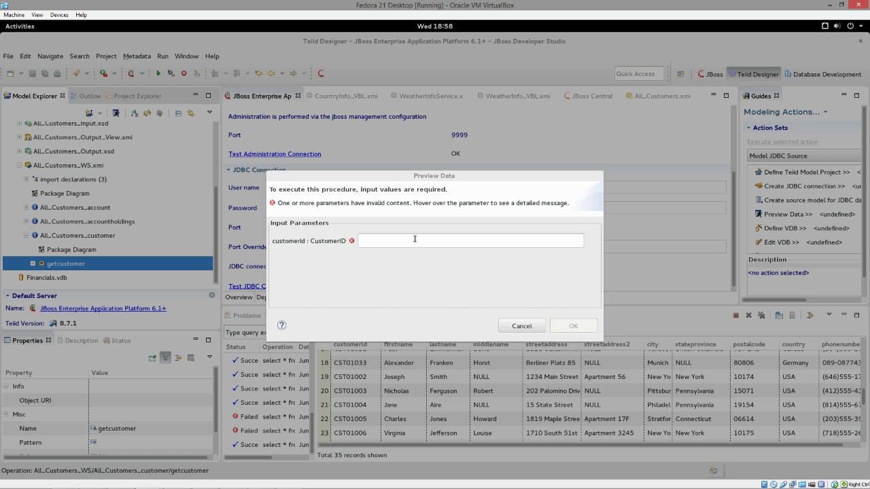
click(415, 238)
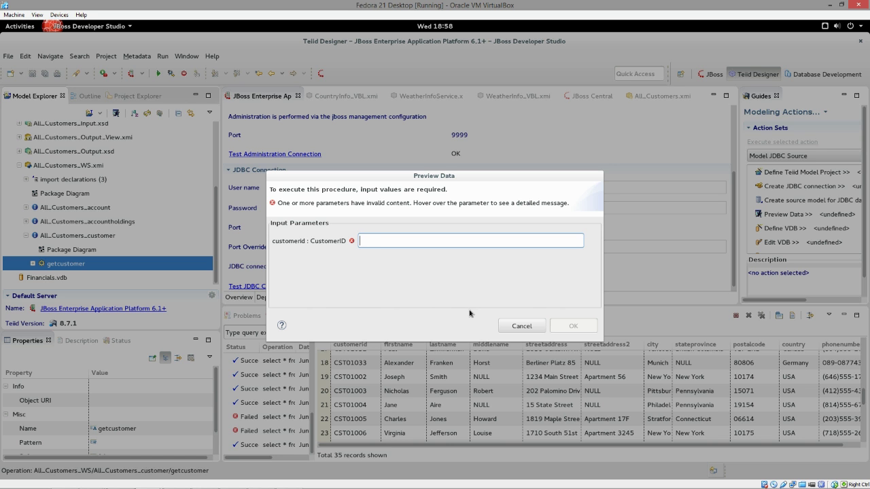
text(CST01033)
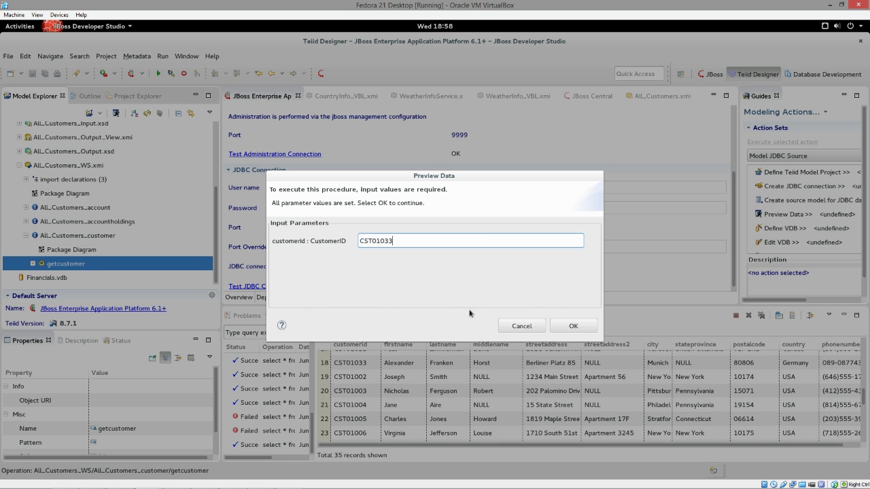
click(571, 326)
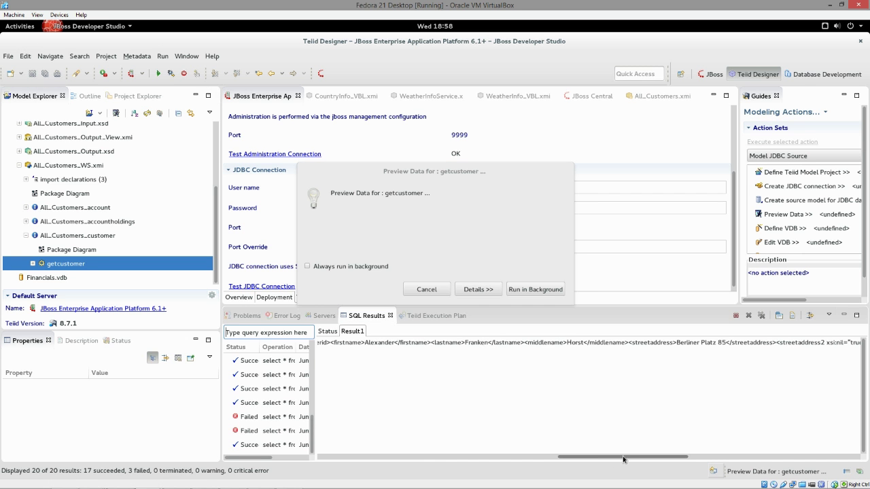
drag(639, 457, 455, 458)
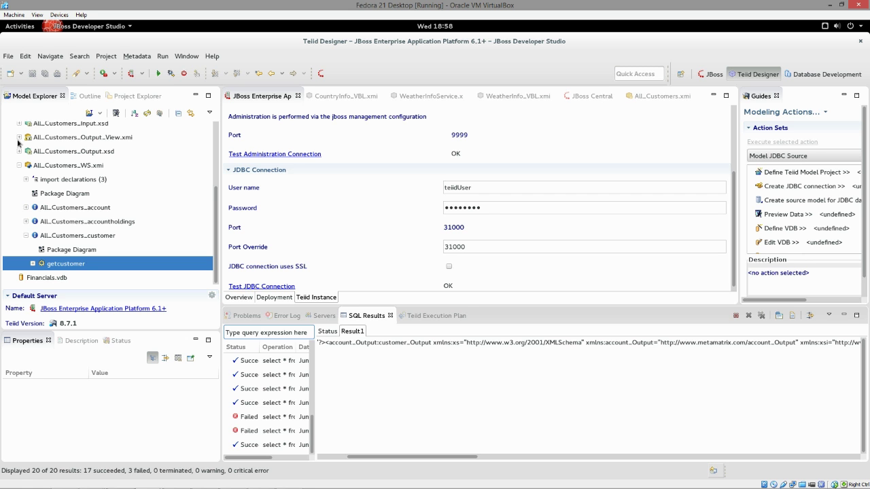
Collapse All_Customers_WS.xmi and the WebServices folder, and execute the Financials.vdb virtual database.
click(20, 166)
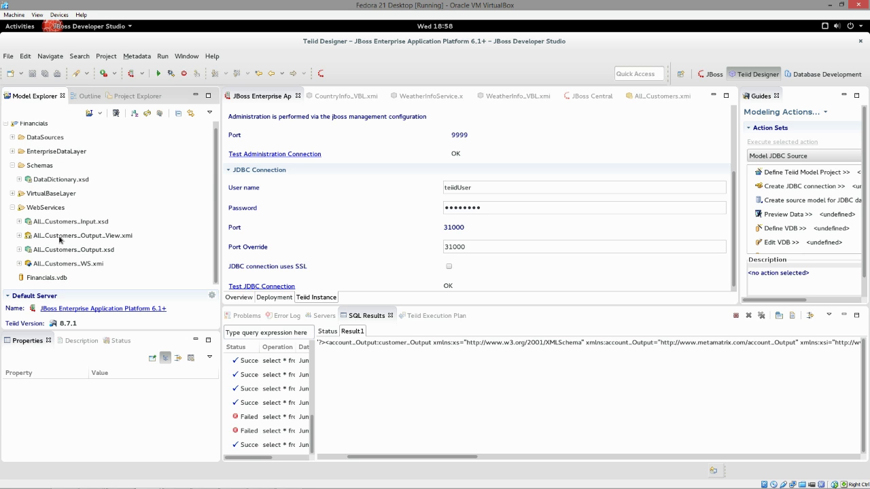
click(12, 208)
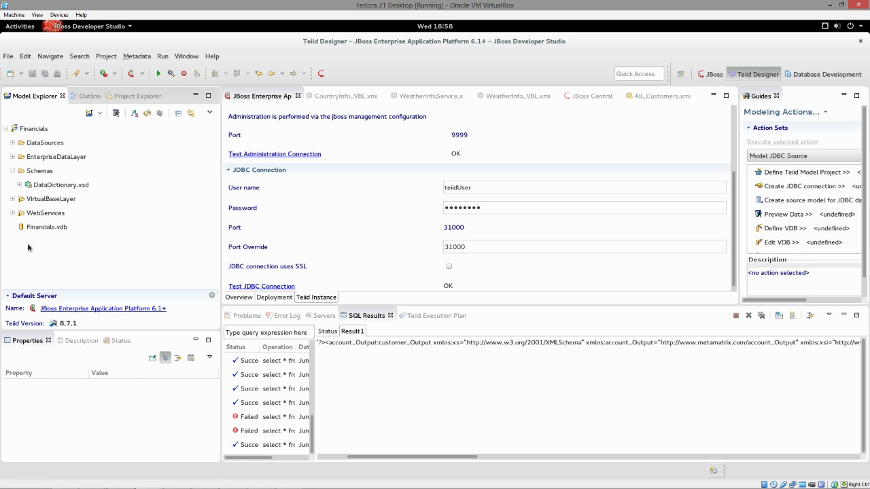
click(37, 229)
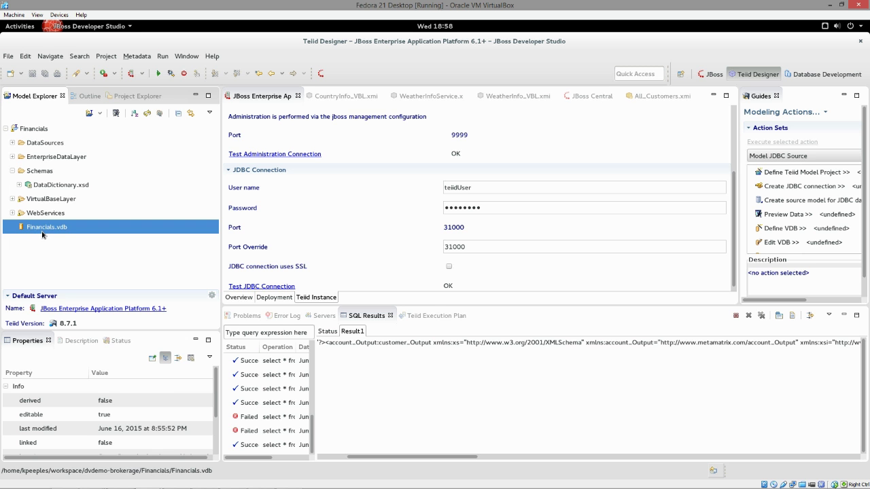
right_click(42, 234)
mouse_move(106, 203)
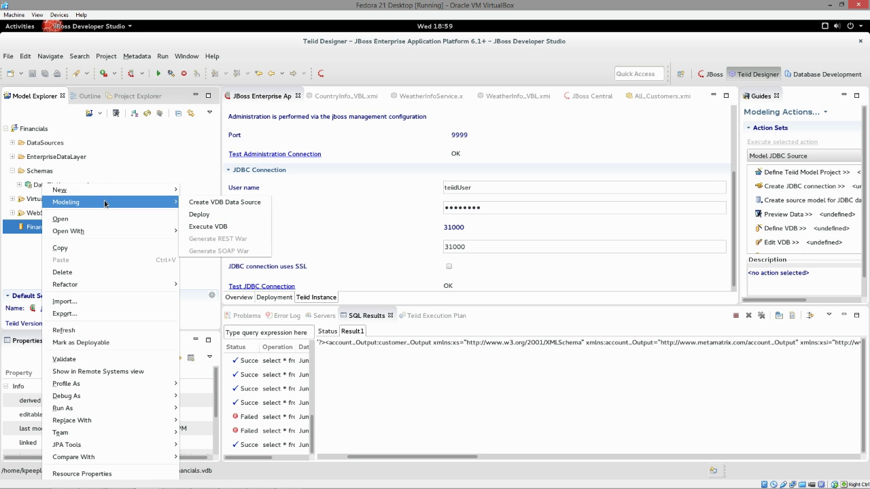
click(188, 227)
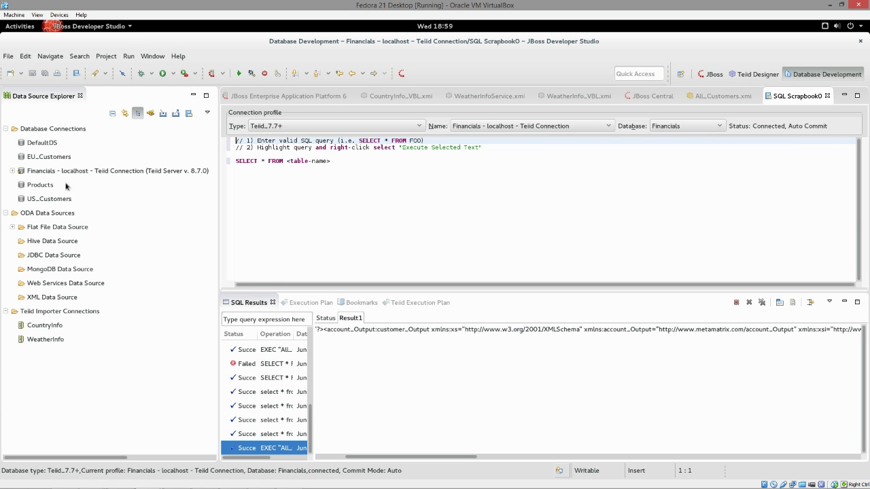
Expand the Financials Teiid connection through Catalogs and Schemas to show the tables of the All_Customers schema.
click(12, 171)
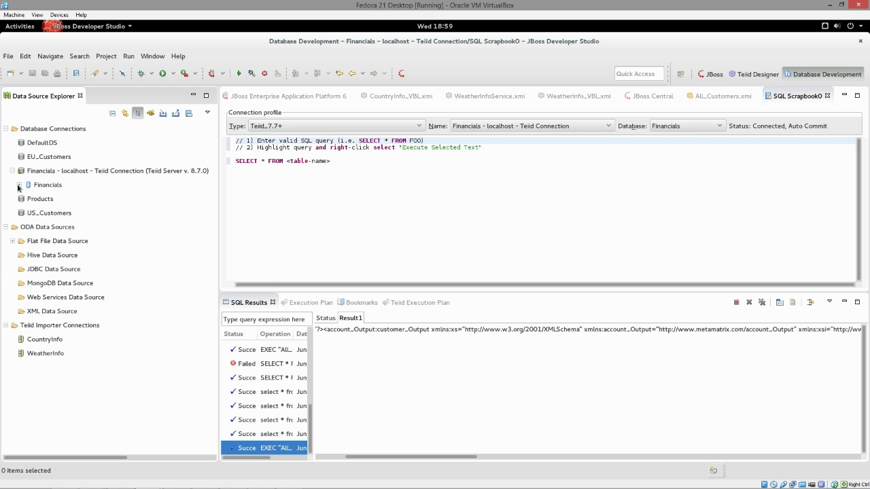
click(20, 188)
click(26, 213)
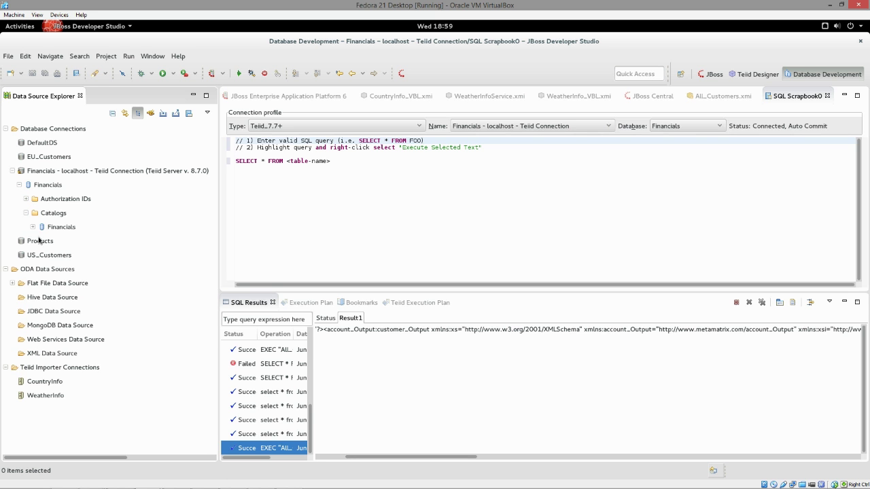
click(32, 227)
click(40, 241)
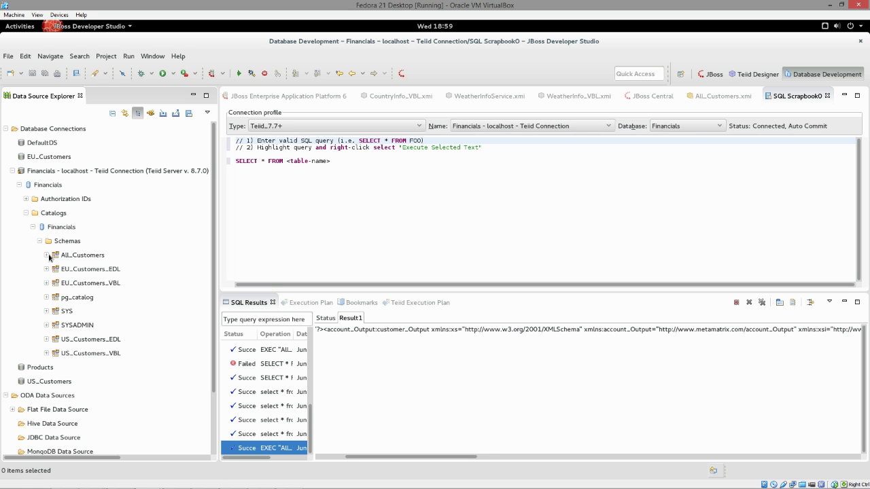
click(46, 254)
click(53, 296)
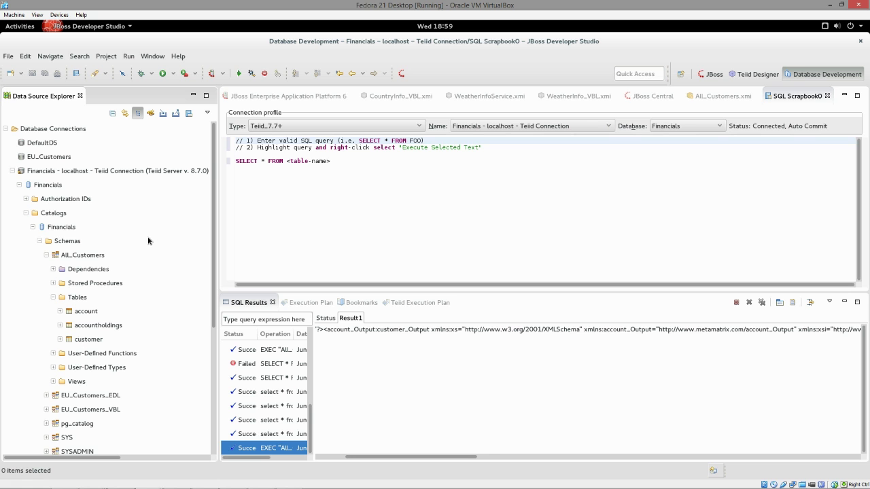
Replace the table placeholder in the SQL scrapbook so the query reads SELECT * FROM All_Customers.customer;.
click(338, 159)
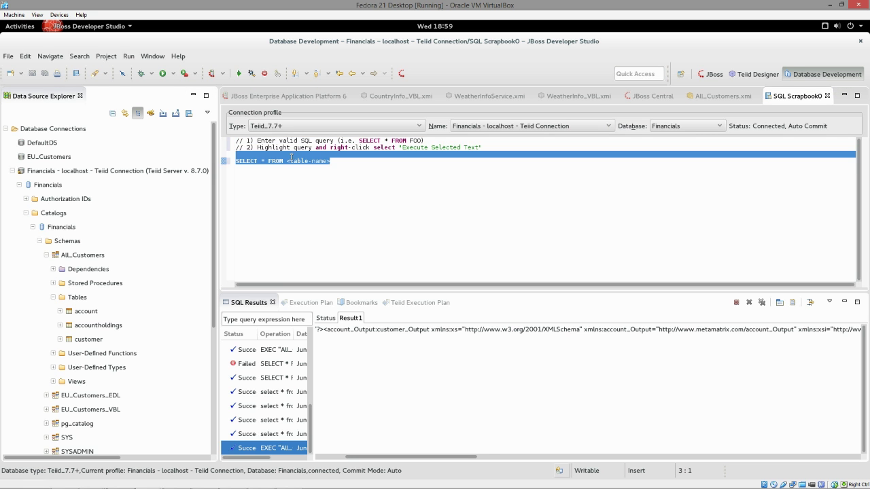
double_click(292, 158)
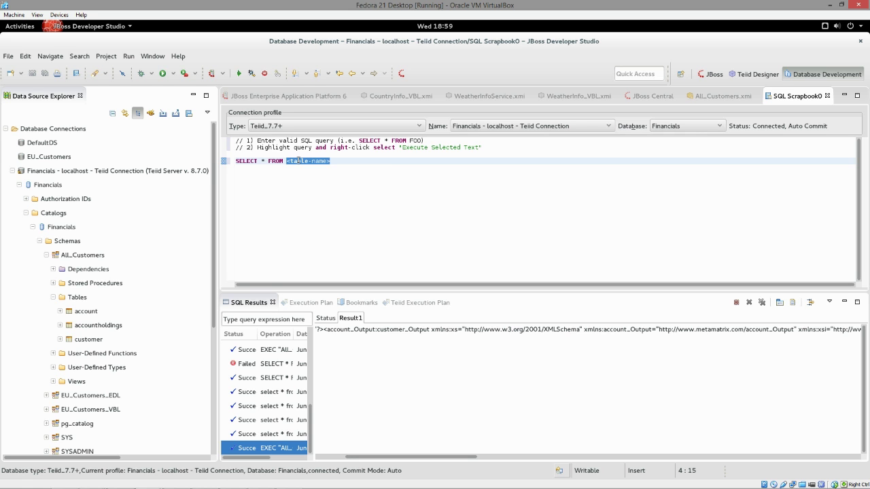
text(All_Customers)
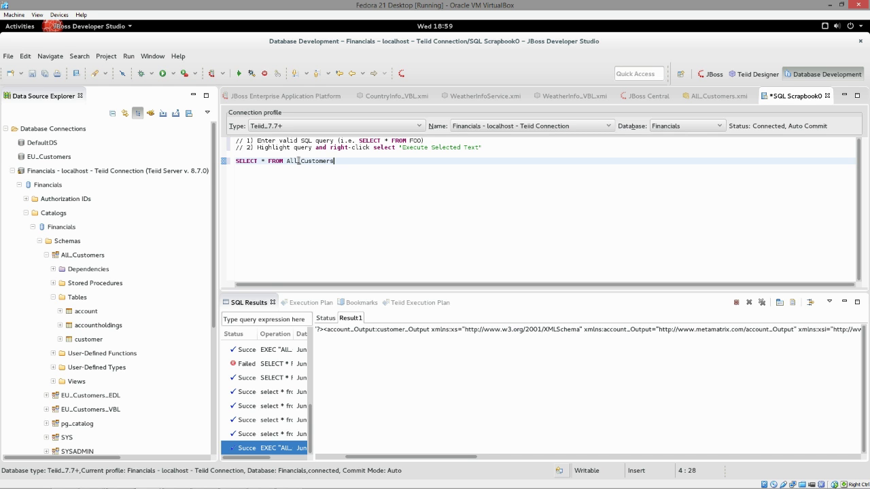
text(cus)
key(BackSpace)
key(BackSpace)
key(BackSpace)
text(cust)
Execute the scrapbook query against the Financials database and look through the returned customer rows.
right_click(319, 162)
click(367, 282)
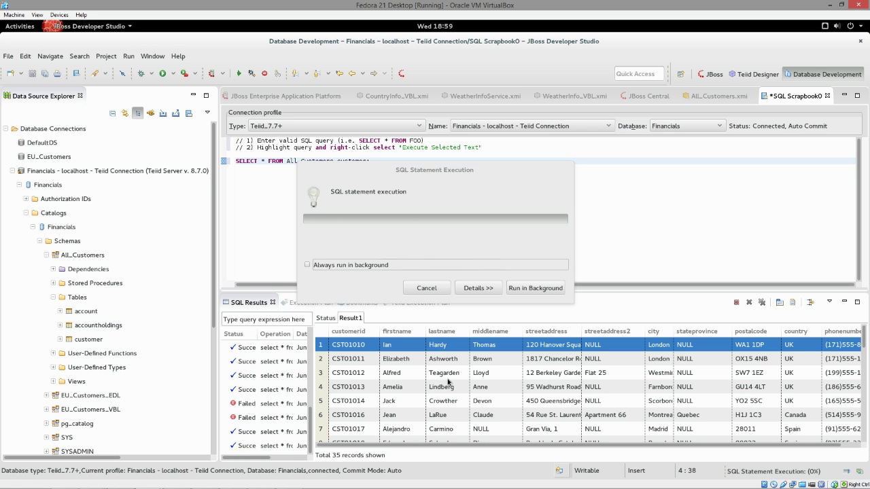
scroll(781, 400, down, 7)
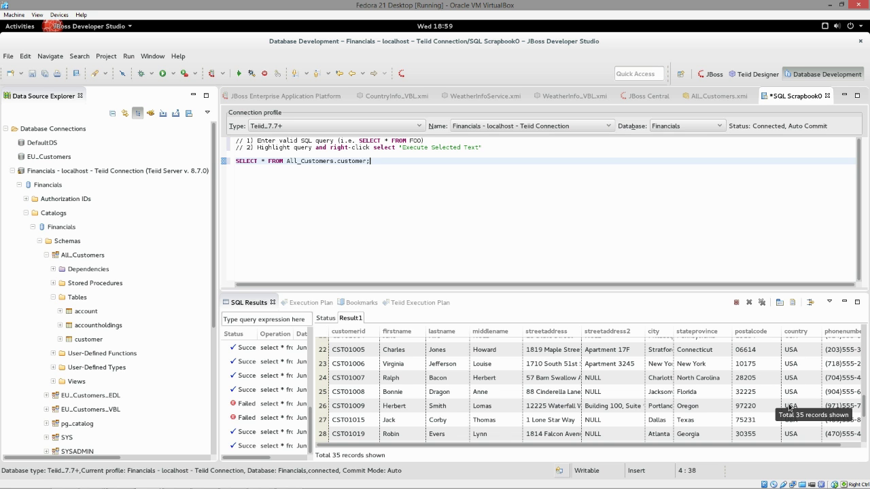
scroll(781, 400, up, 4)
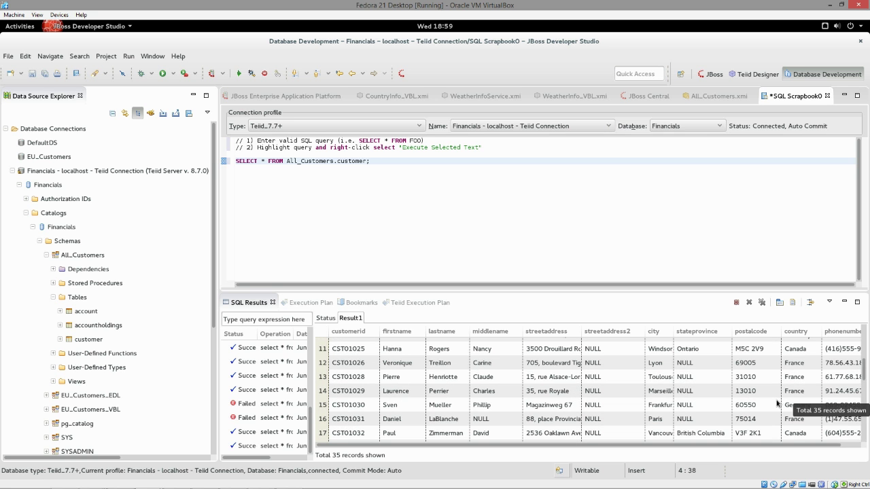